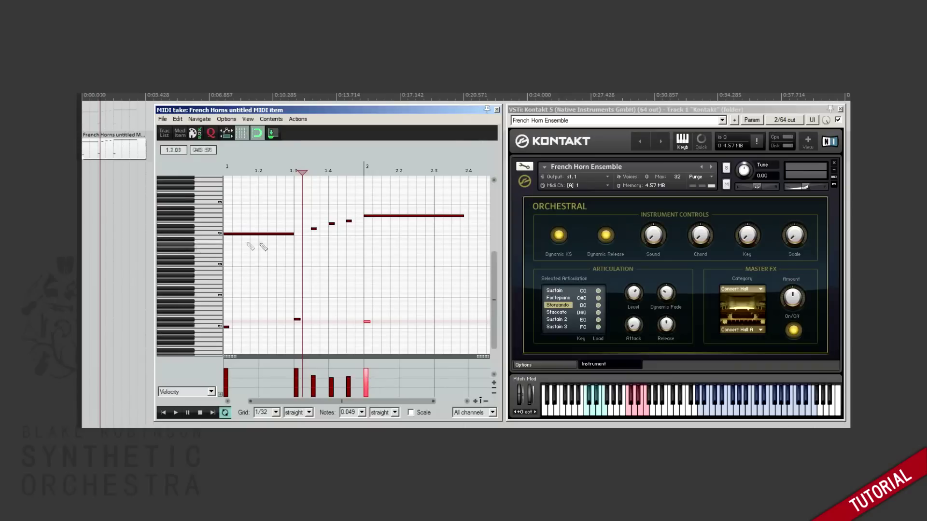
Play the horn melody from its start, then stop playback
left_click(225, 167)
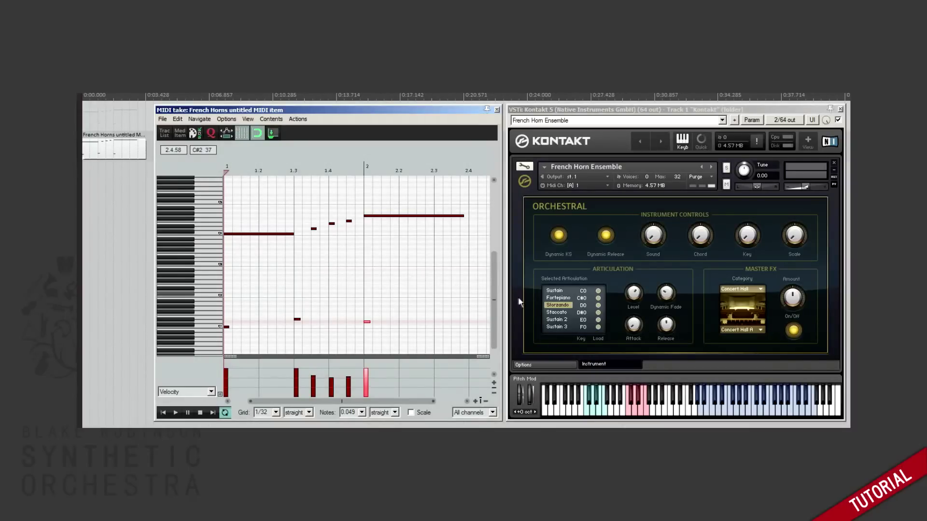
key("space")
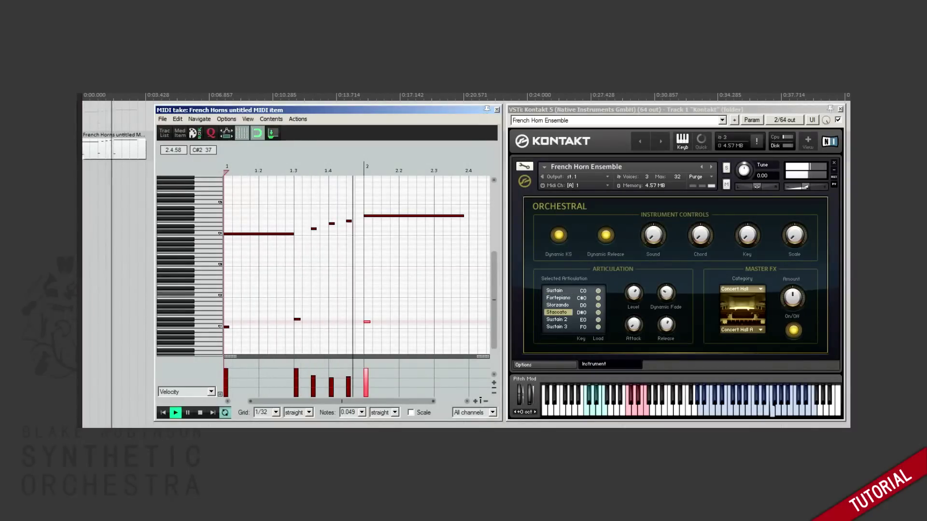
key("space")
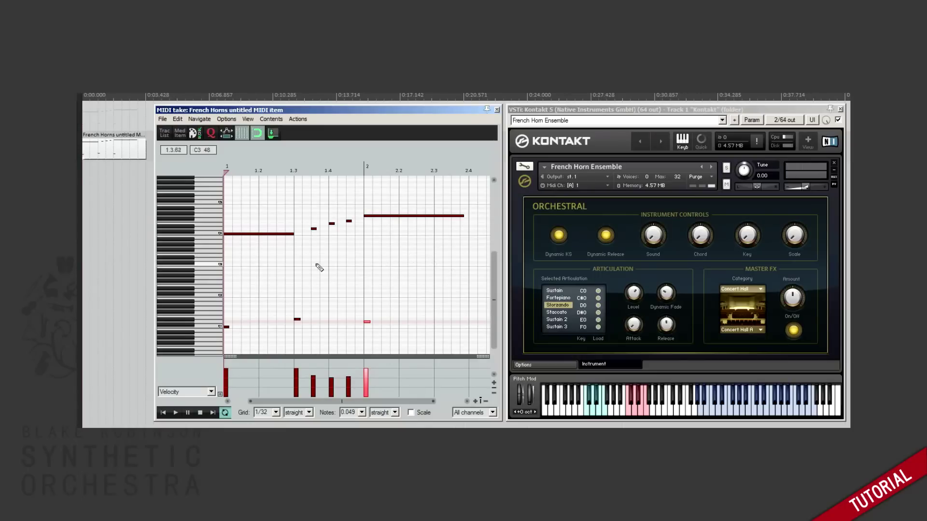
Audition the C1, staccato and sforzando keyswitch notes, ending on the Sustain keyswitch
left_click(244, 266)
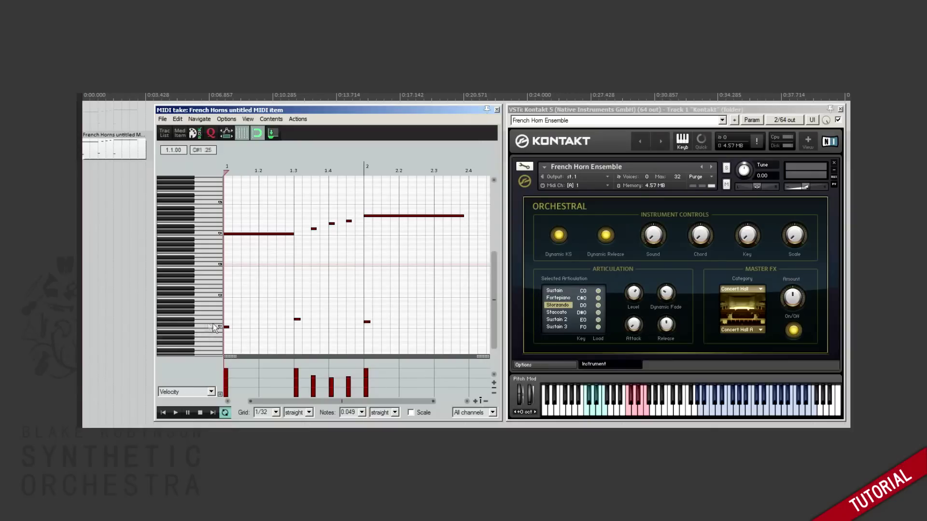
left_click(227, 327)
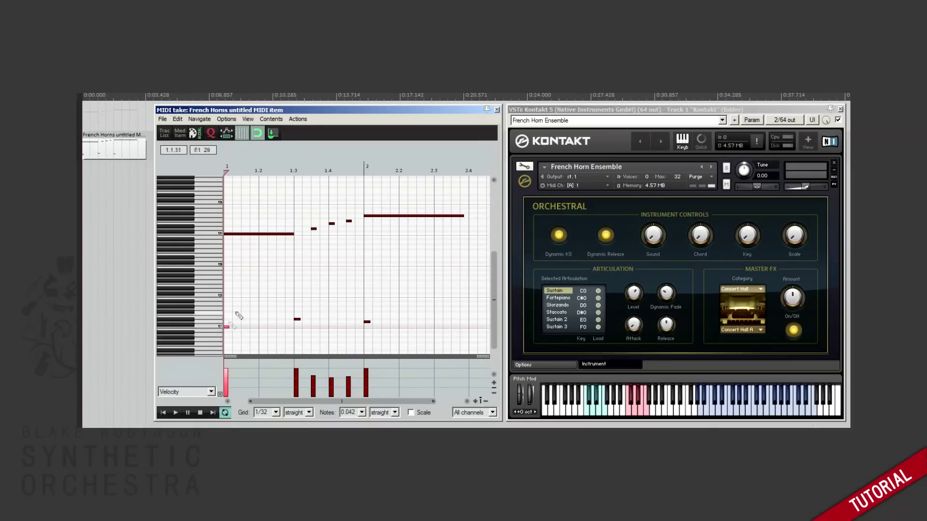
left_click(298, 320)
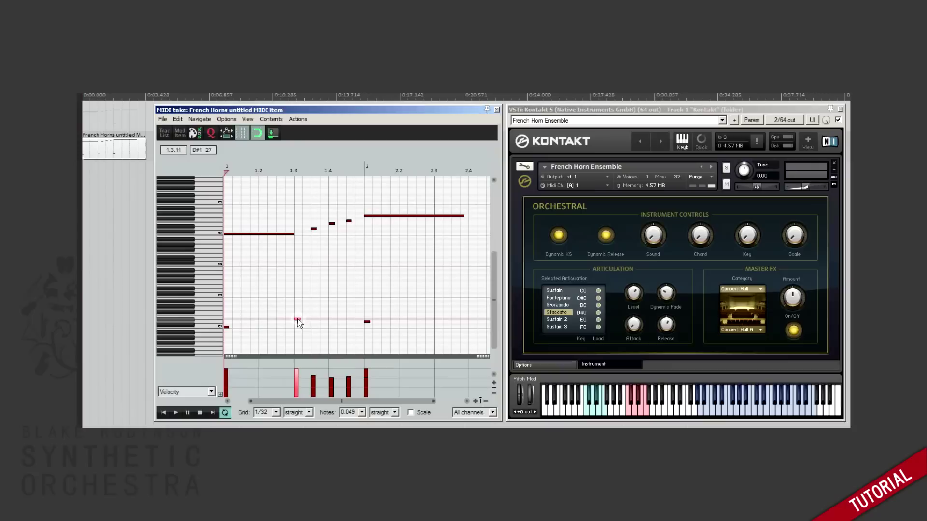
left_click(367, 322)
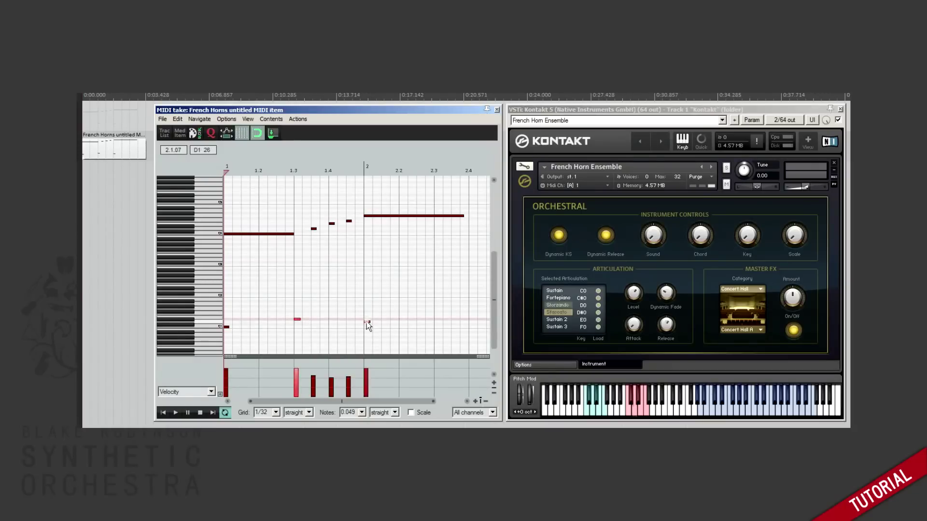
left_click(227, 327)
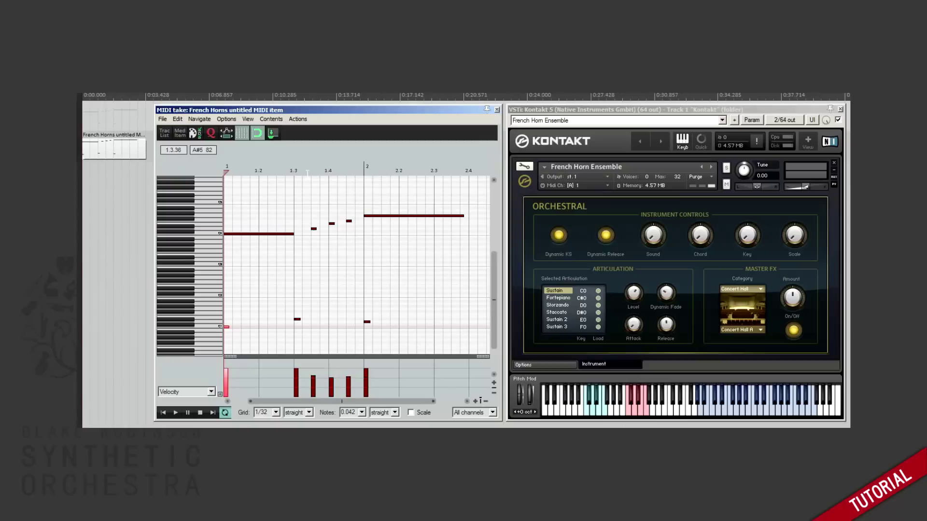
Play the melody starting from beat 1.3
left_click(303, 172)
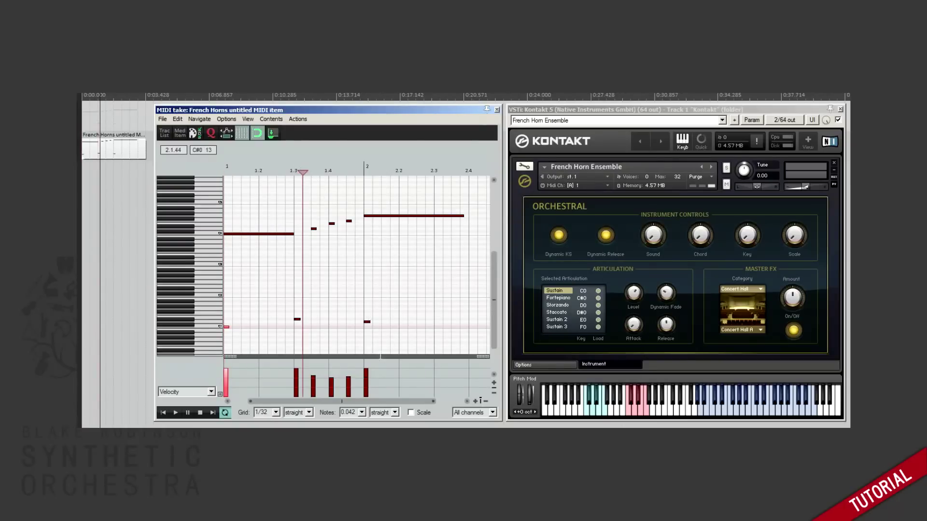
key("space")
key("space")
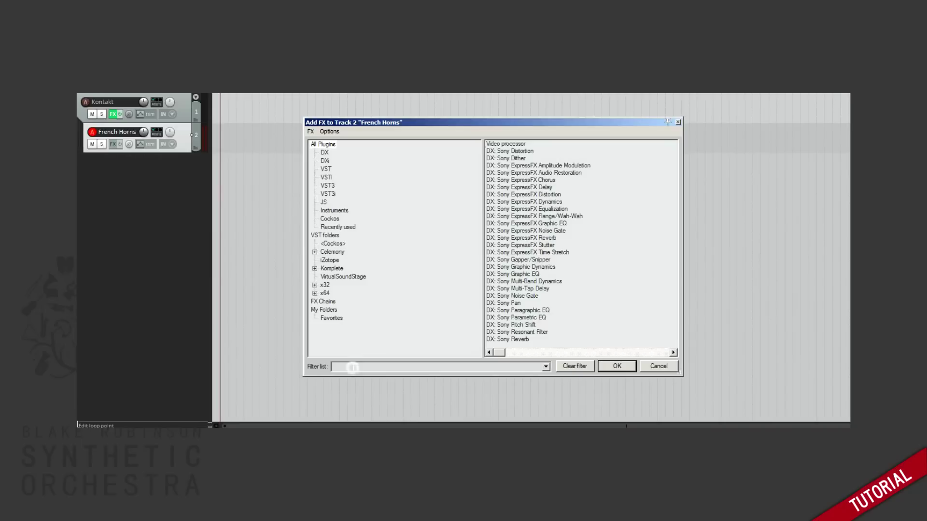
Filter for 'midi to' and add JS: MIDI channel to Keyswitch to the French Horns track
type("midi")
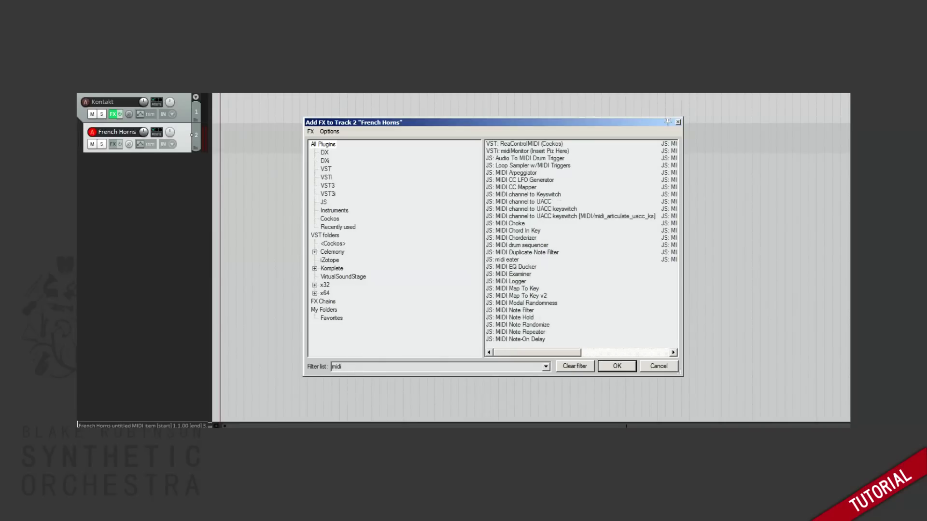
type(" to")
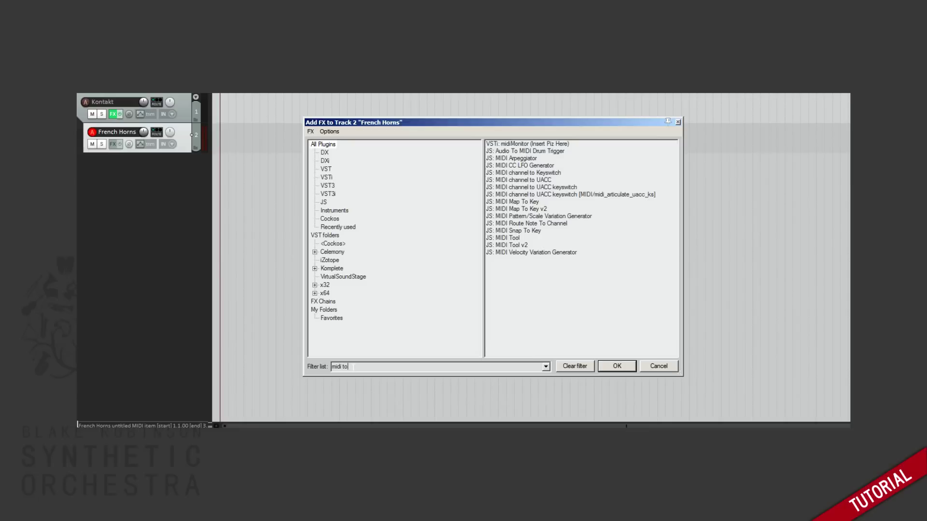
left_click(542, 173)
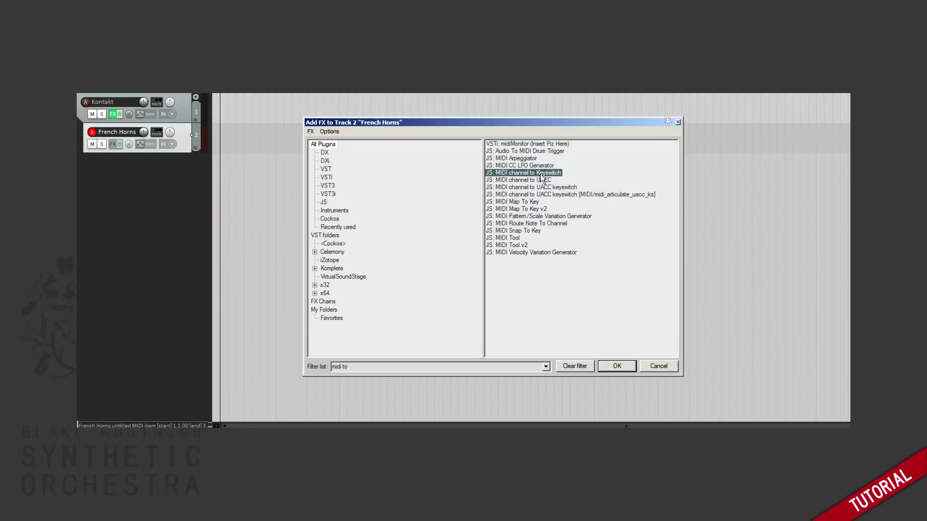
left_click(608, 368)
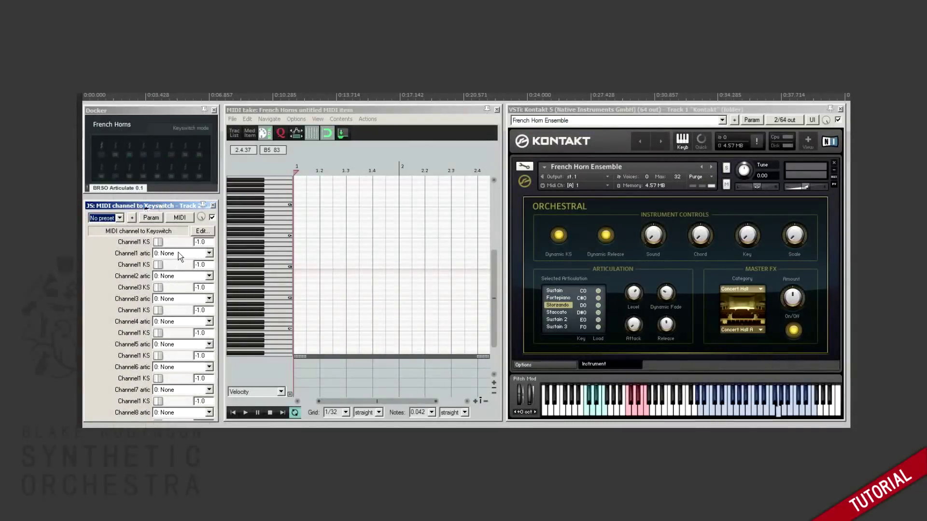
Assign Long Generic, Long Hard (cuivre) and Shorts Generic to channels 1–3
left_click(179, 253)
left_click(184, 269)
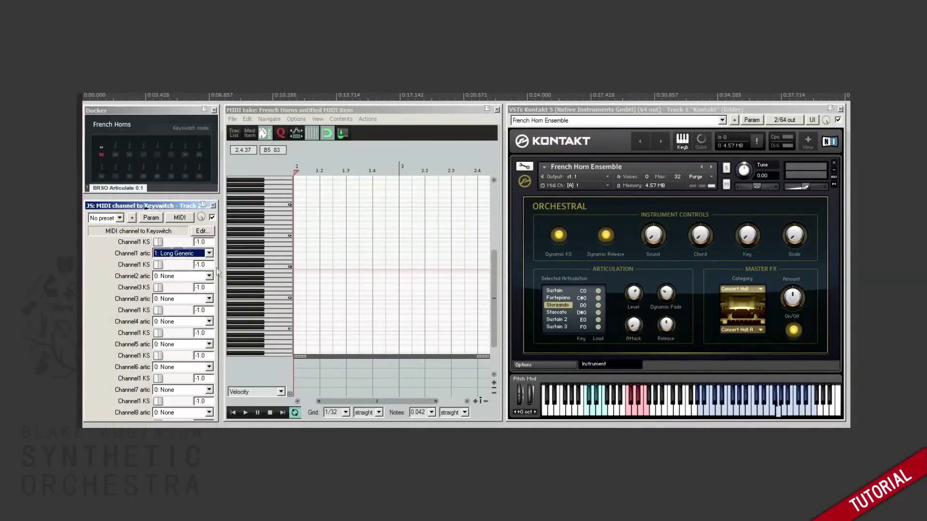
left_click(181, 277)
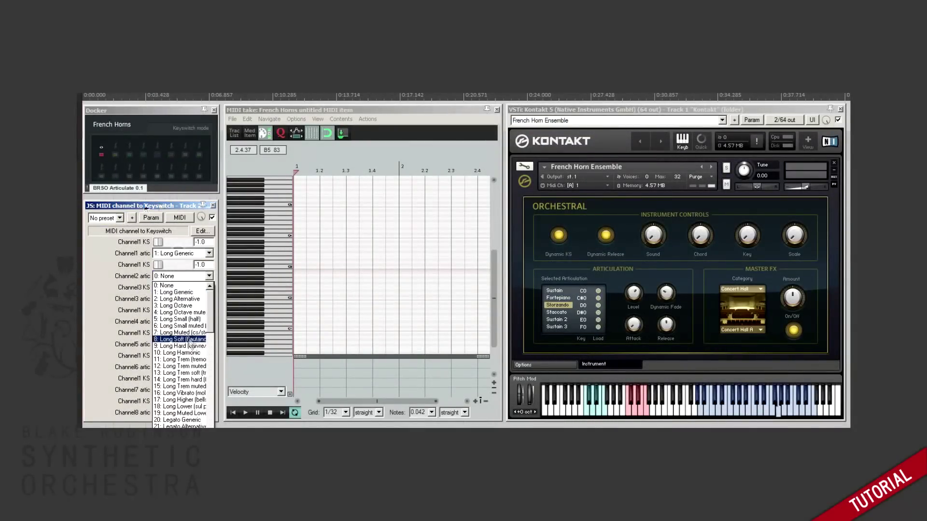
left_click(187, 347)
left_click(173, 299)
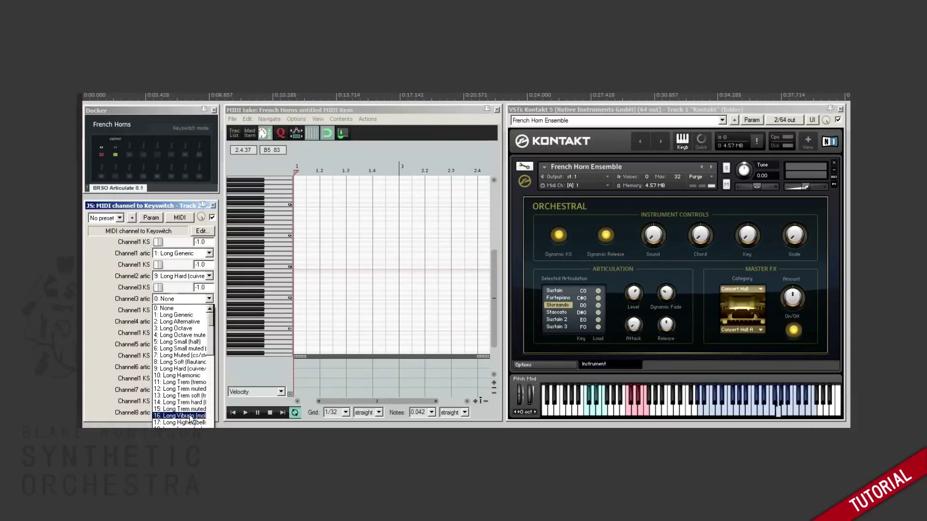
scroll(192, 419, "down", 7)
scroll(191, 418, "down", 1)
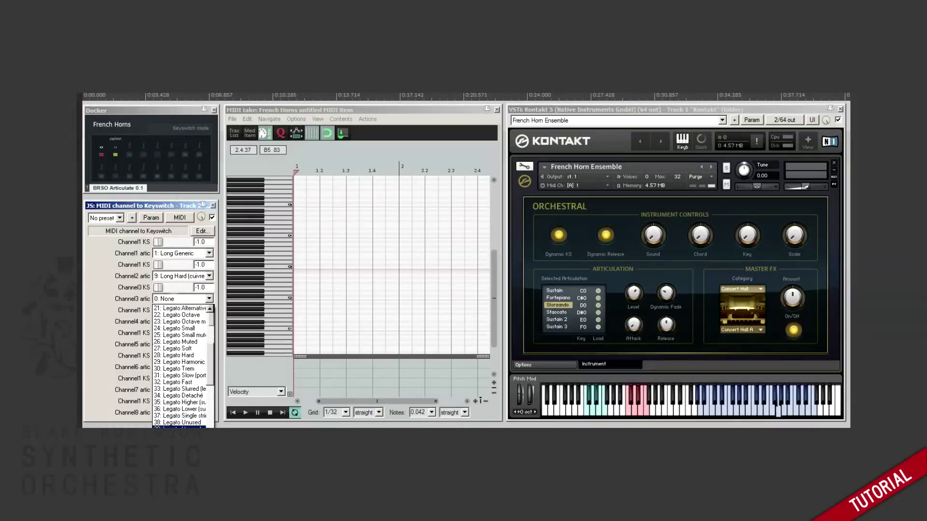
left_click(188, 417)
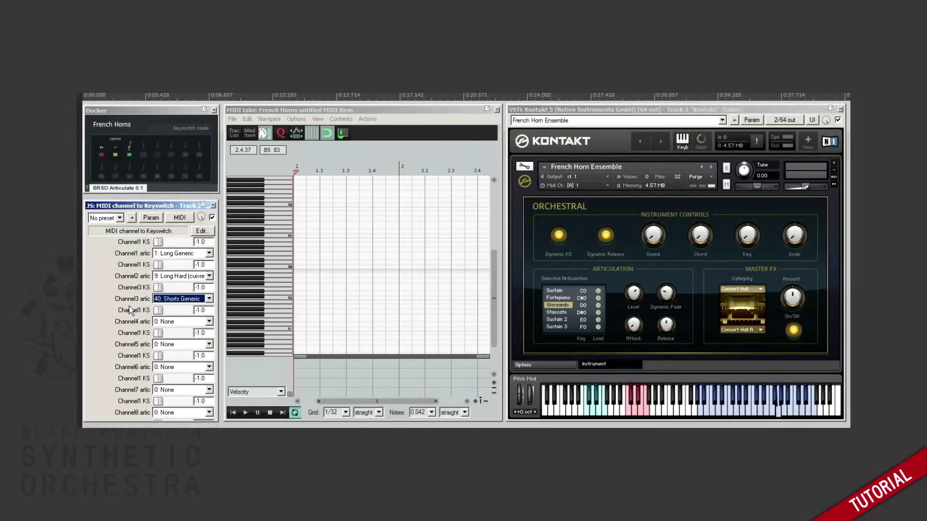
Enter keyswitch values 24, 26 and 27 for channels 1–3
left_click(200, 242)
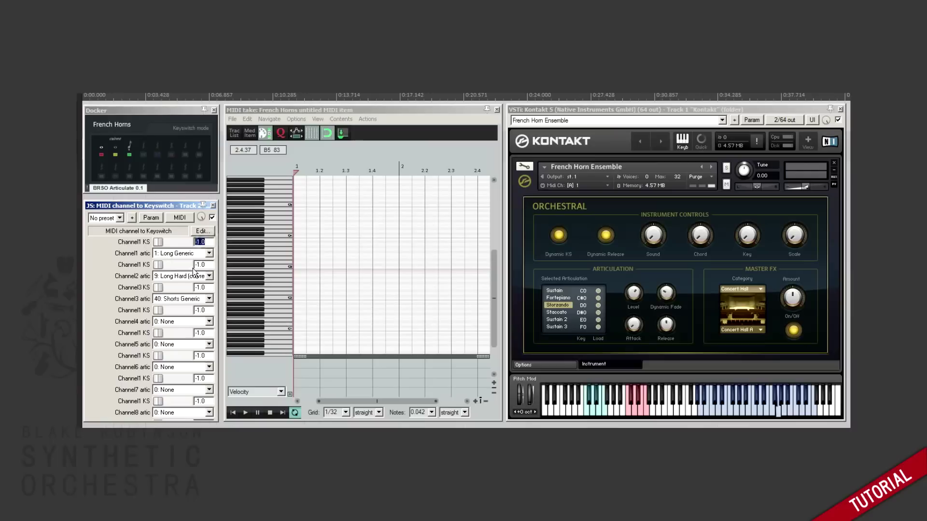
type("24")
key("Return")
key("Tab")
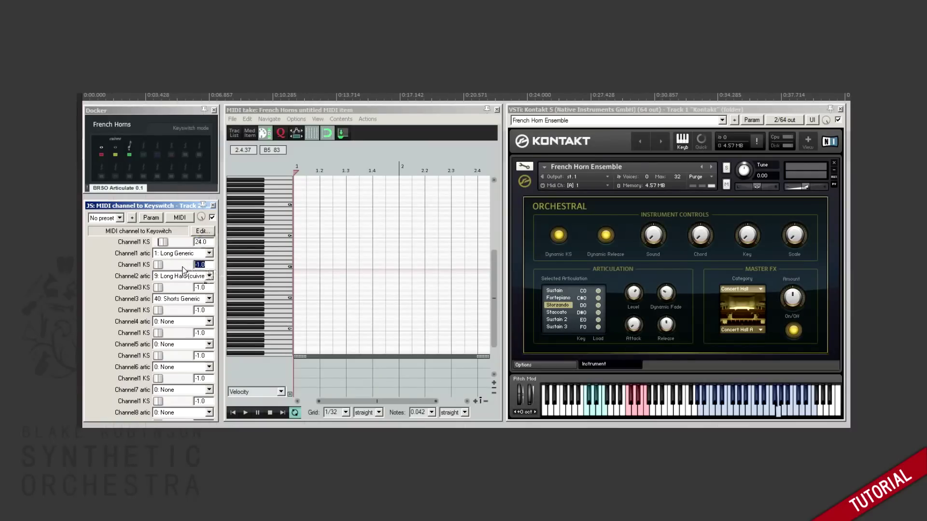
type("26")
double_click(203, 287)
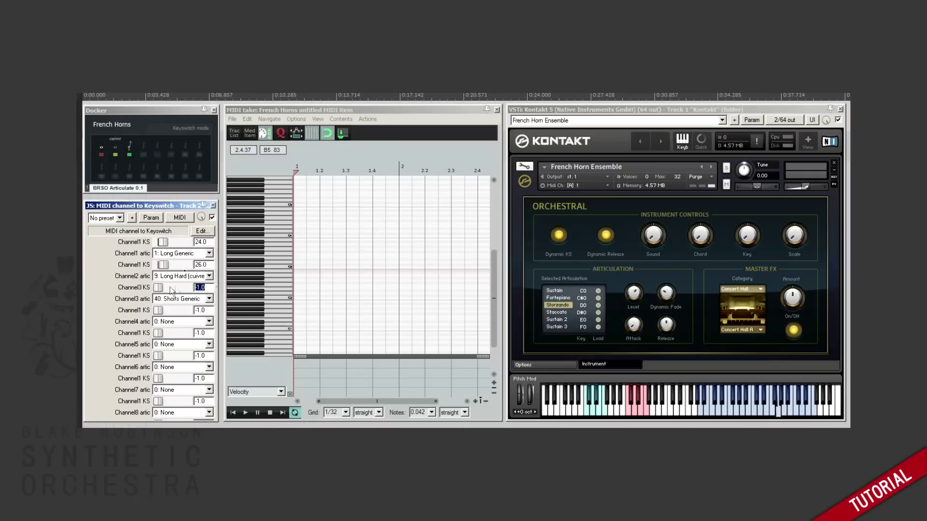
type("27")
Commit keyswitch 27, then draw the long opening note from bar 1 to 1.3
left_click(100, 143)
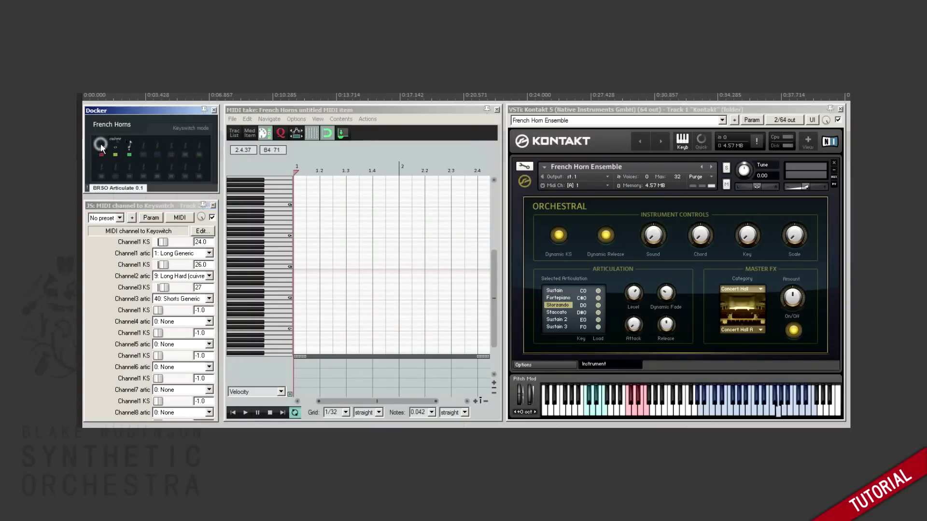
left_click(296, 237)
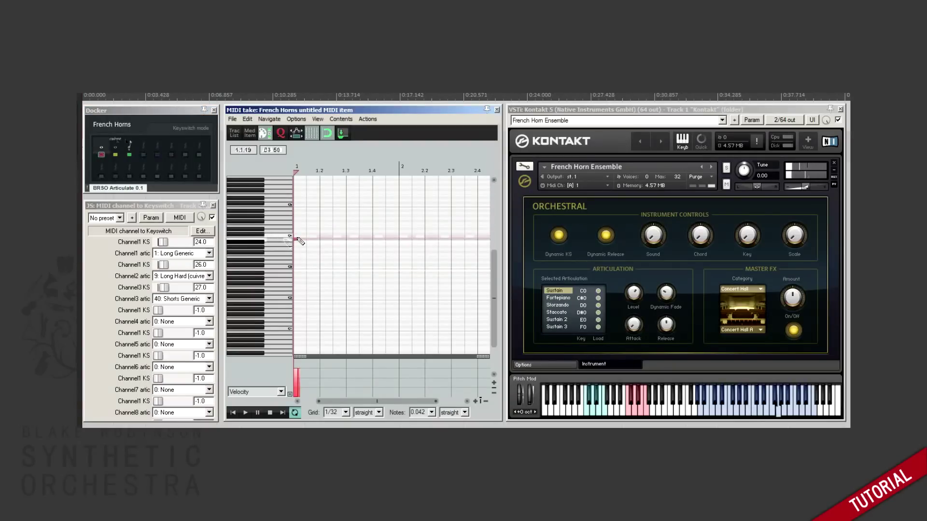
left_click_drag(296, 240, 343, 240)
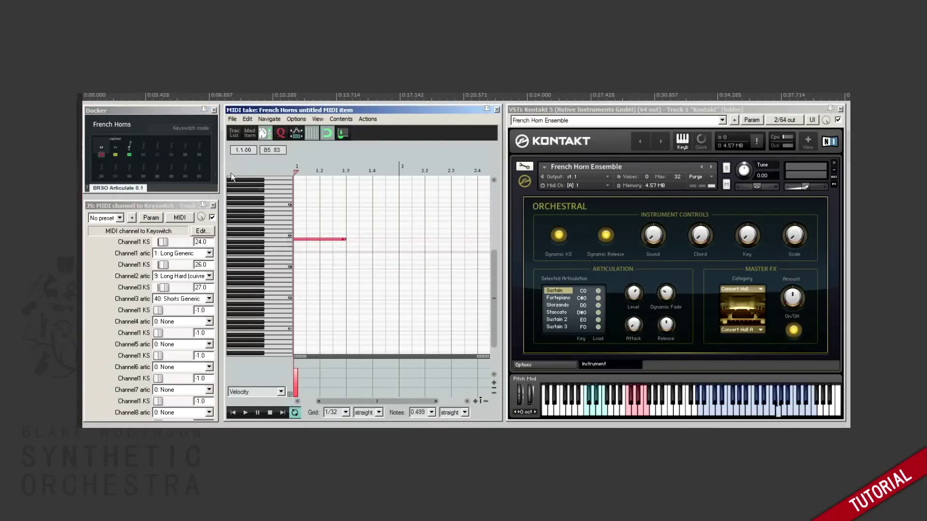
Switch to the short articulation channel and add short staccato notes around beat 1.4
left_click(128, 154)
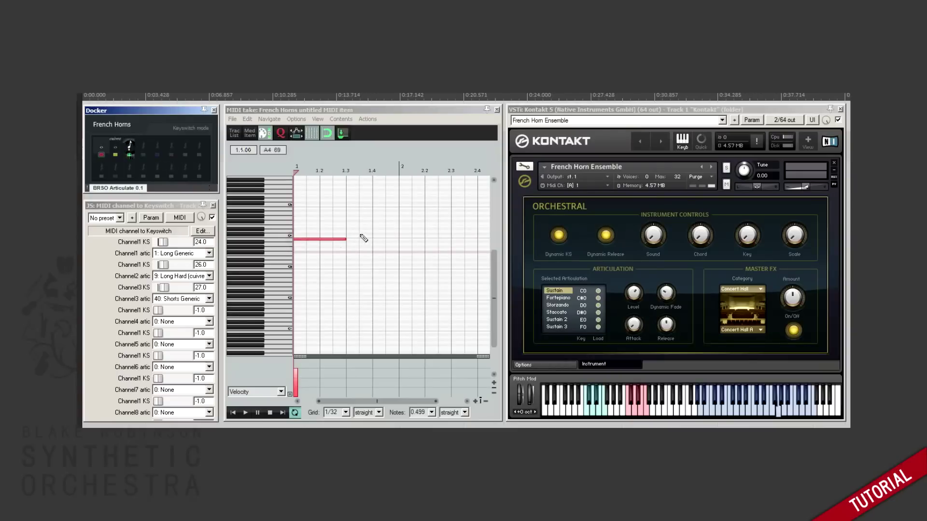
left_click(361, 234)
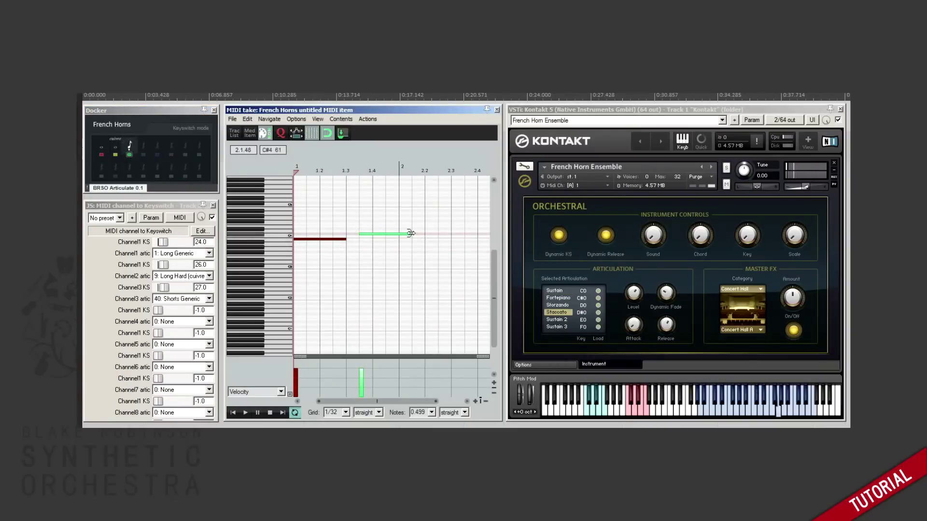
left_click_drag(410, 234, 363, 235)
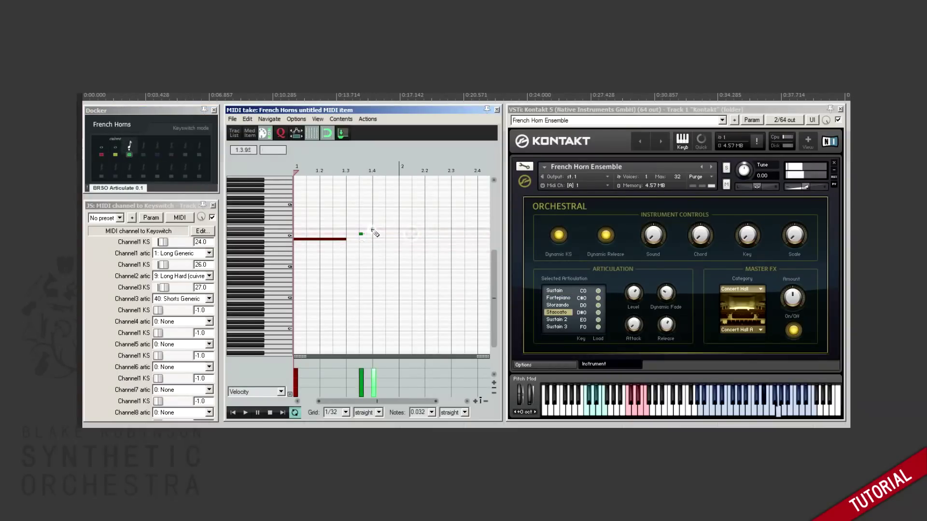
left_click(375, 229)
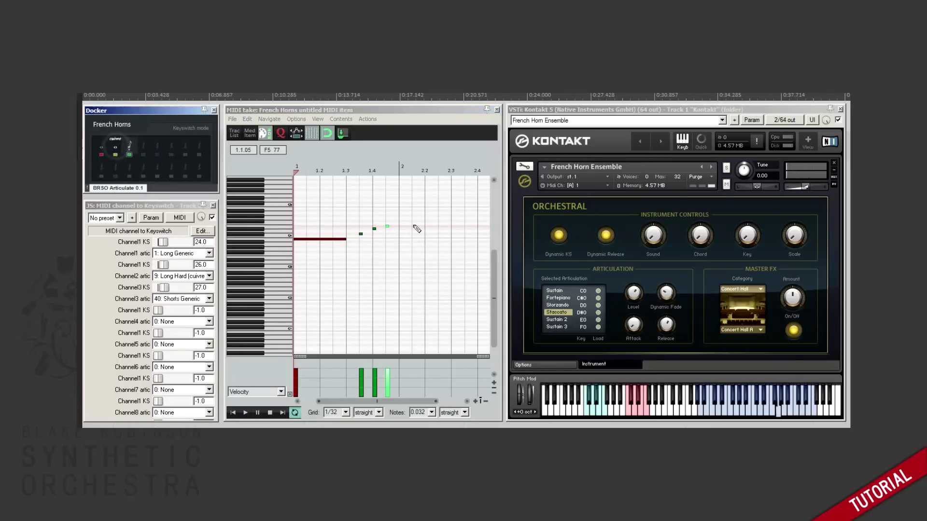
Draw a held note from beat 2 to about 2.4 and soften the notes' velocities
left_click(400, 225)
left_click_drag(400, 225, 477, 225)
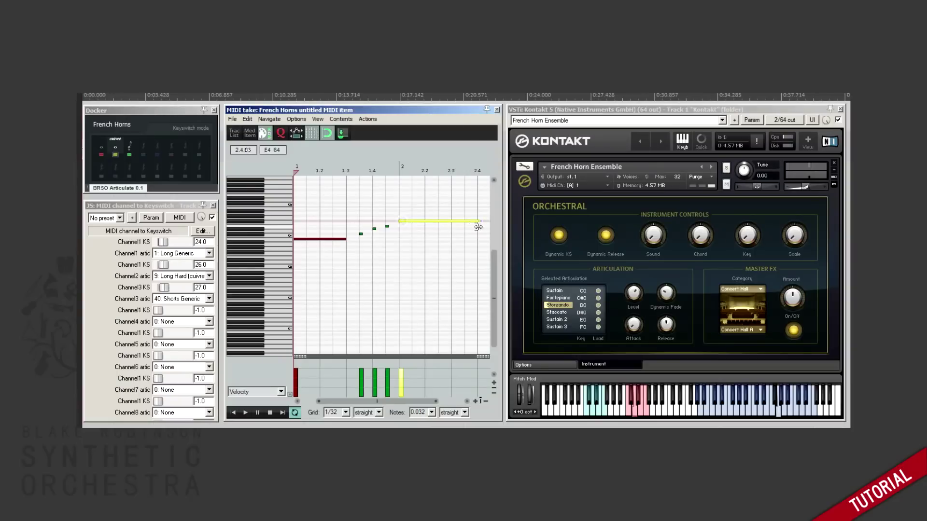
left_click(384, 314)
left_click_drag(360, 381, 404, 379)
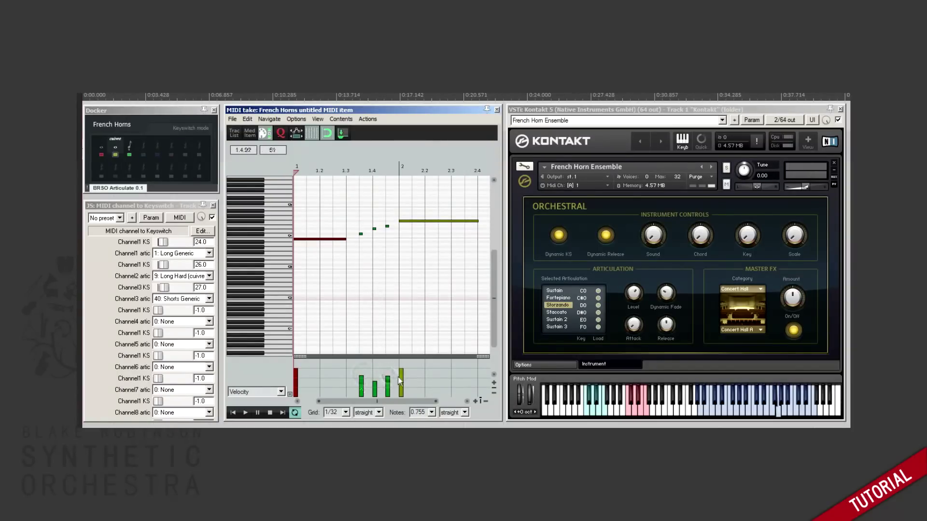
left_click(296, 376)
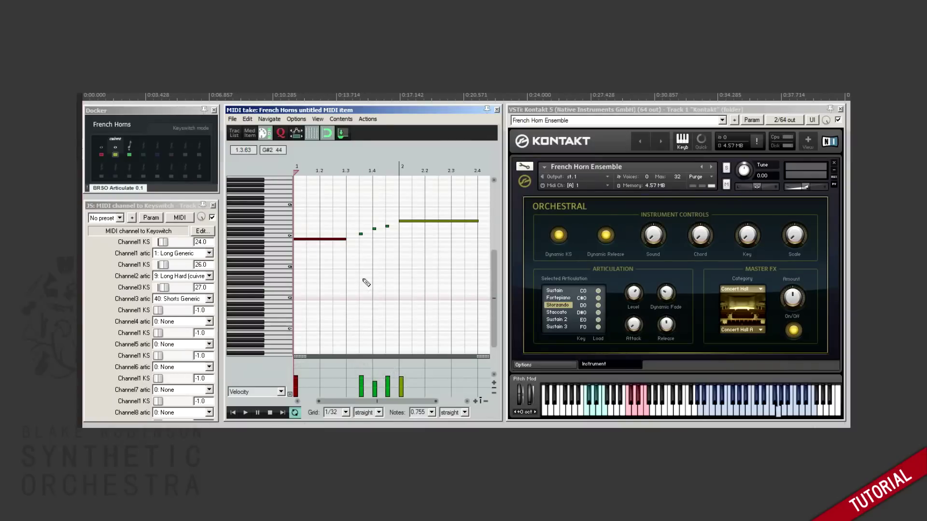
key("space")
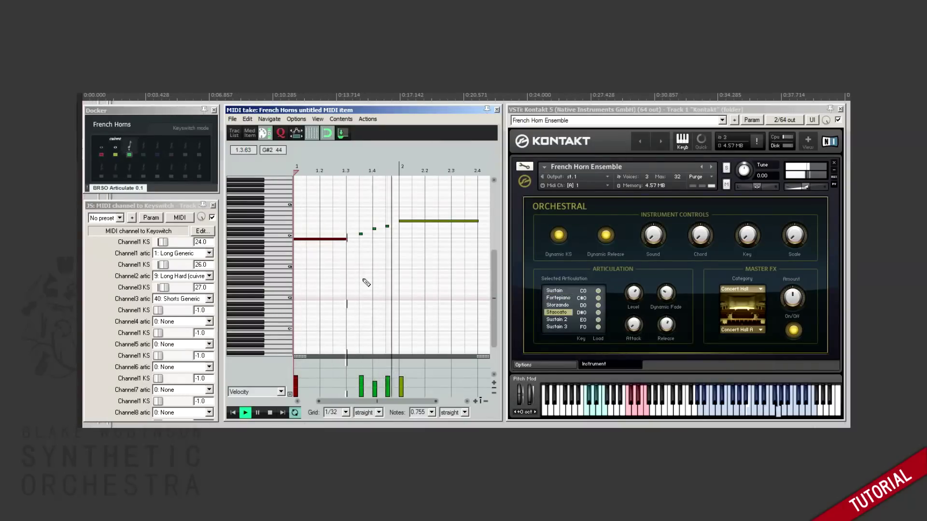
key("space")
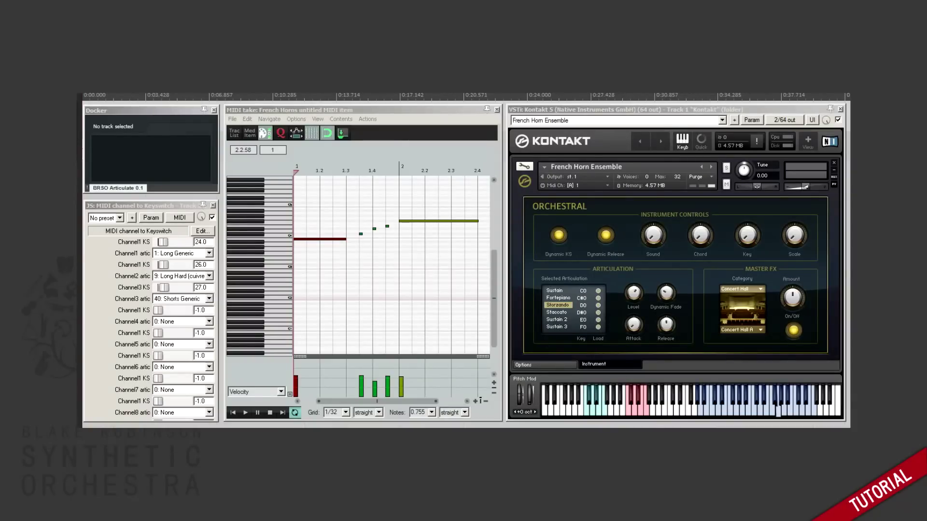
left_click(395, 170)
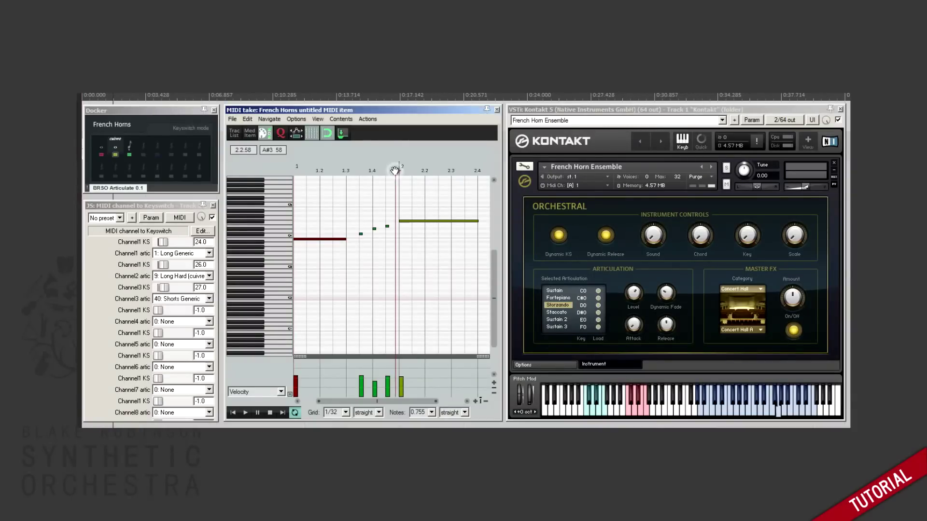
left_click(356, 170)
key("space")
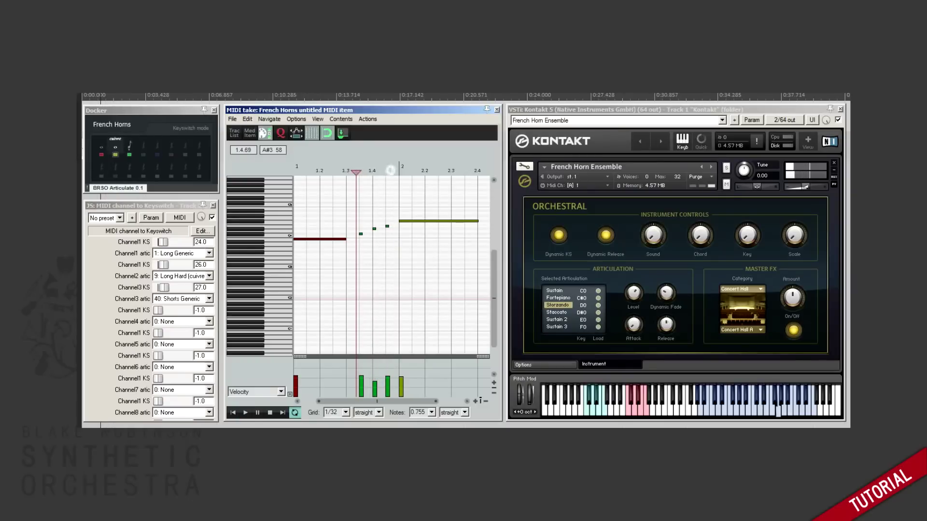
left_click(390, 170)
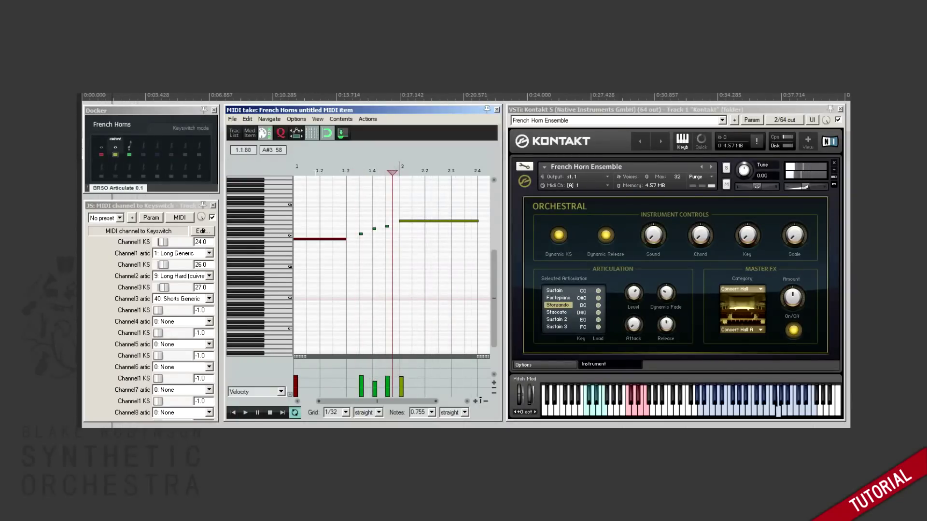
left_click(296, 171)
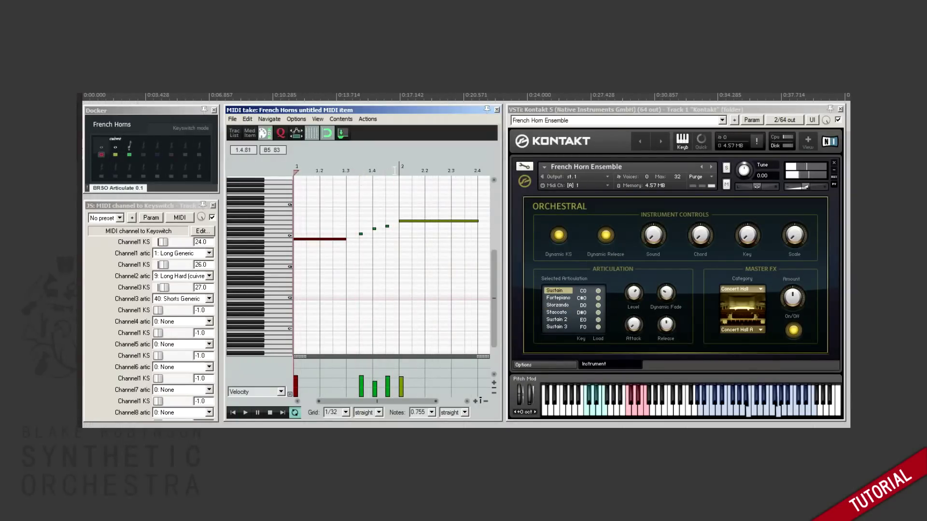
key("space")
left_click(356, 170)
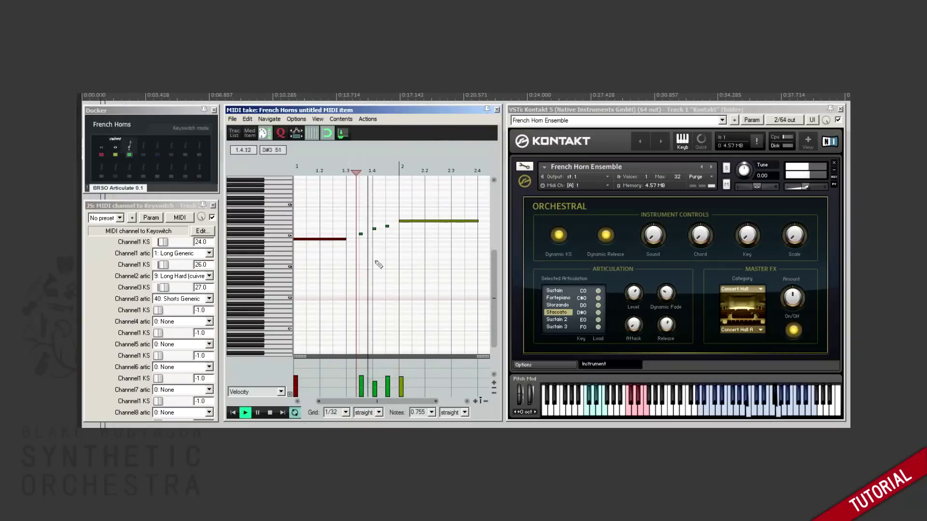
key("space")
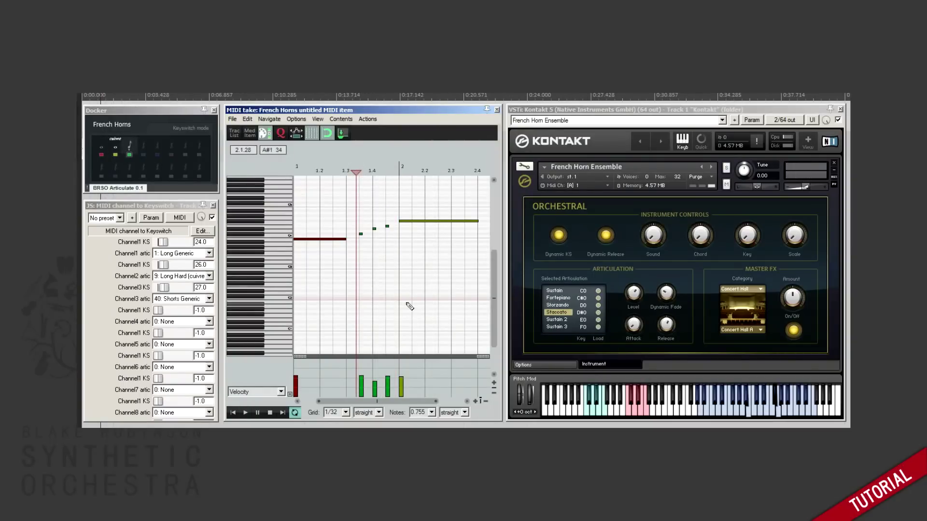